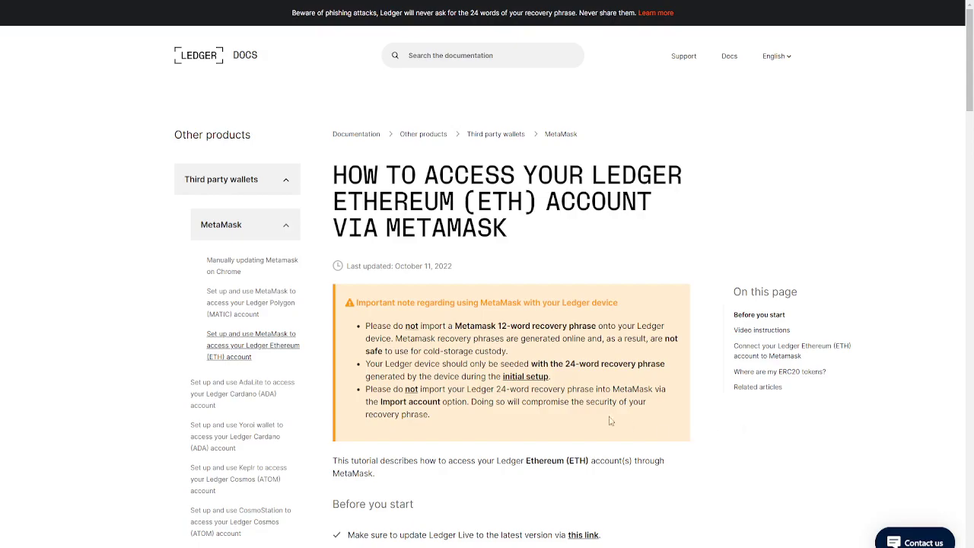
- Scroll through the Ledger MetaMask connection guide, enlarging and then closing its example screenshot
{"action": "scroll", "coordinate": [612, 421], "scroll_direction": "down", "scroll_amount": 3}
{"action": "scroll", "coordinate": [618, 383], "scroll_direction": "up", "scroll_amount": 4}
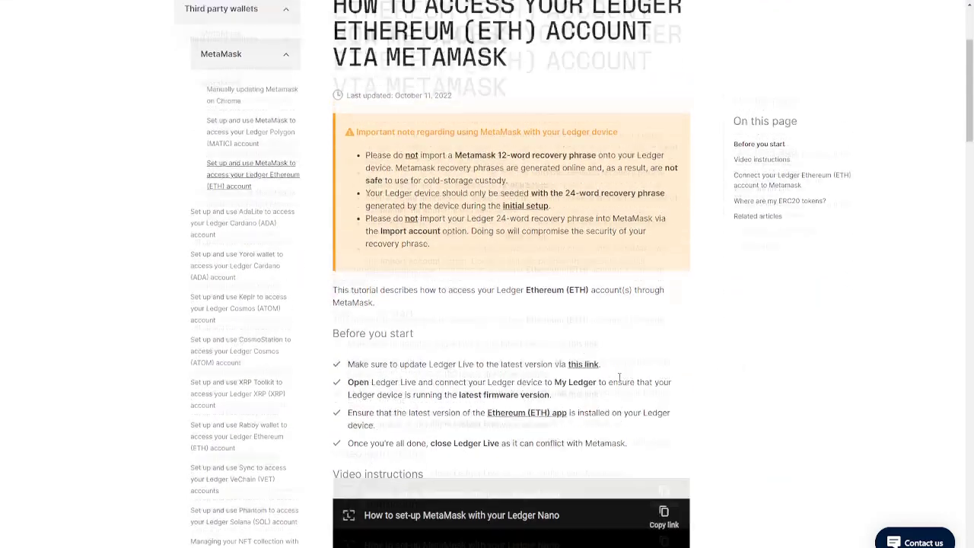
{"action": "scroll", "coordinate": [621, 382], "scroll_direction": "down", "scroll_amount": 3}
{"action": "scroll", "coordinate": [621, 380], "scroll_direction": "down", "scroll_amount": 7}
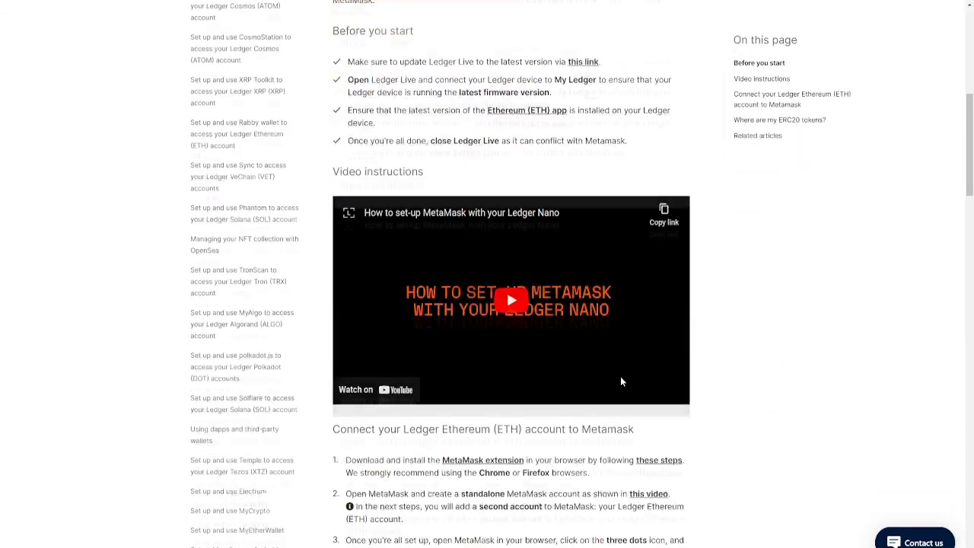
{"action": "scroll", "coordinate": [621, 380], "scroll_direction": "down", "scroll_amount": 8}
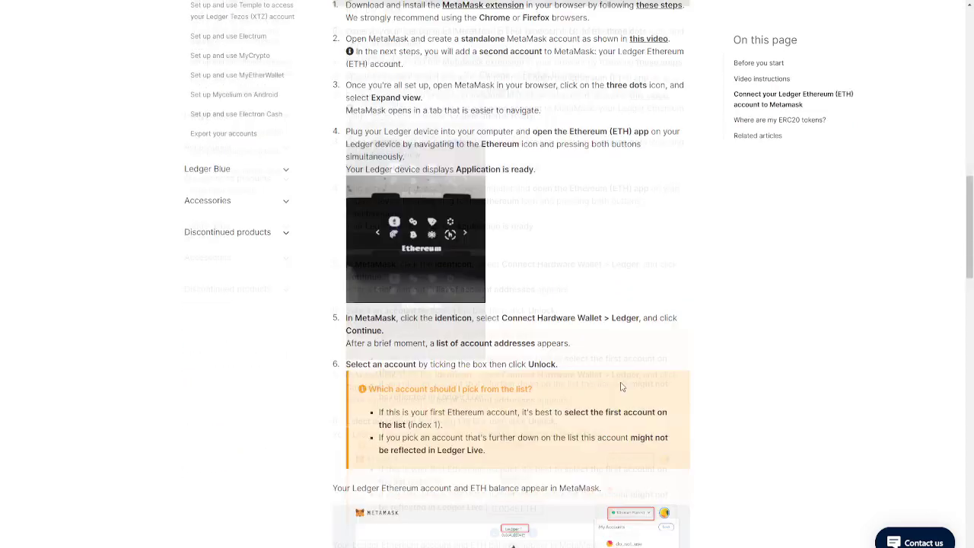
{"action": "left_click", "coordinate": [632, 319]}
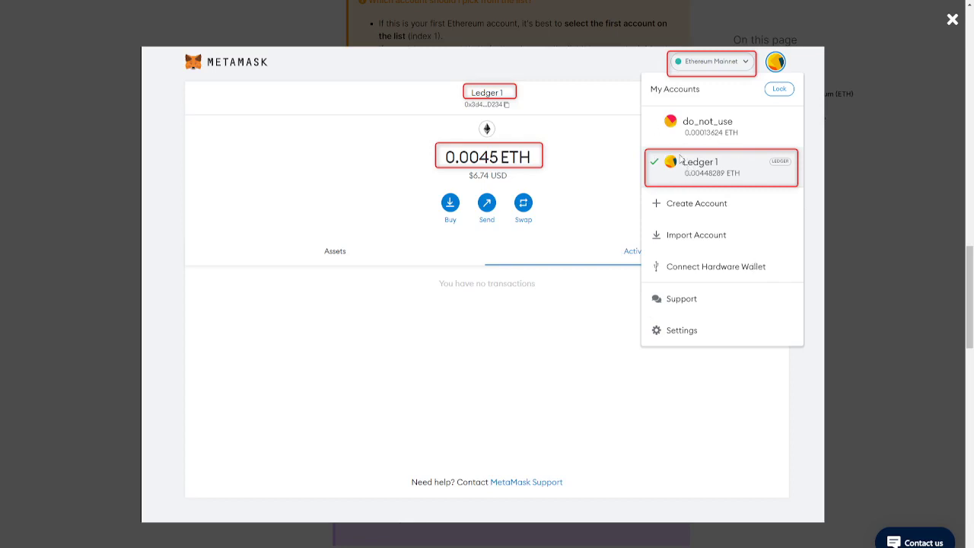
{"action": "left_click", "coordinate": [731, 257]}
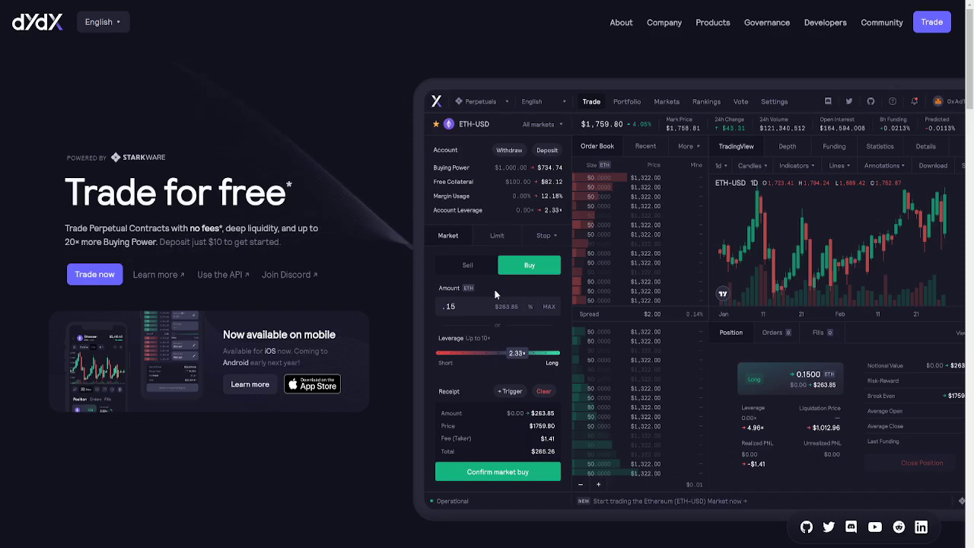
- Open the dYdX trading app and choose MetaMask as the wallet to connect
{"action": "left_click", "coordinate": [930, 23]}
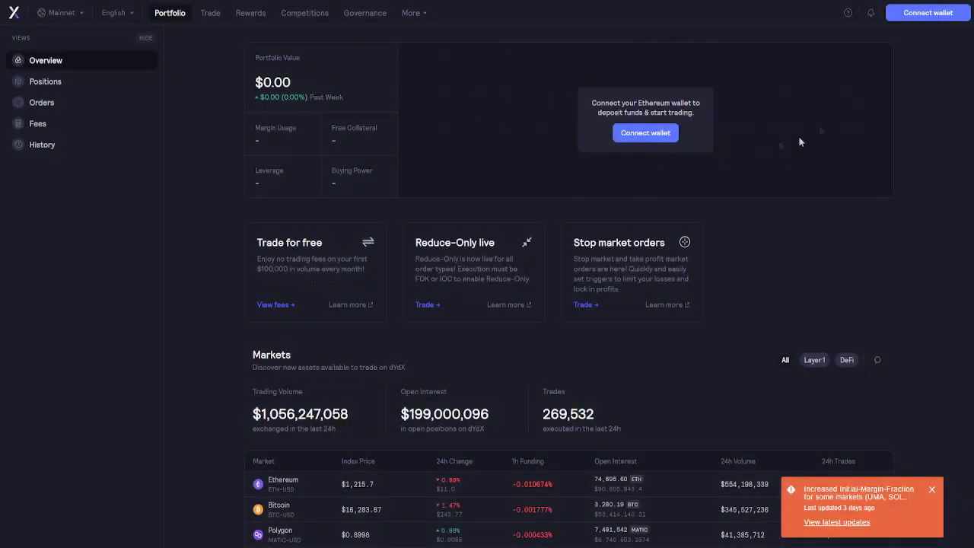
{"action": "left_click", "coordinate": [929, 19]}
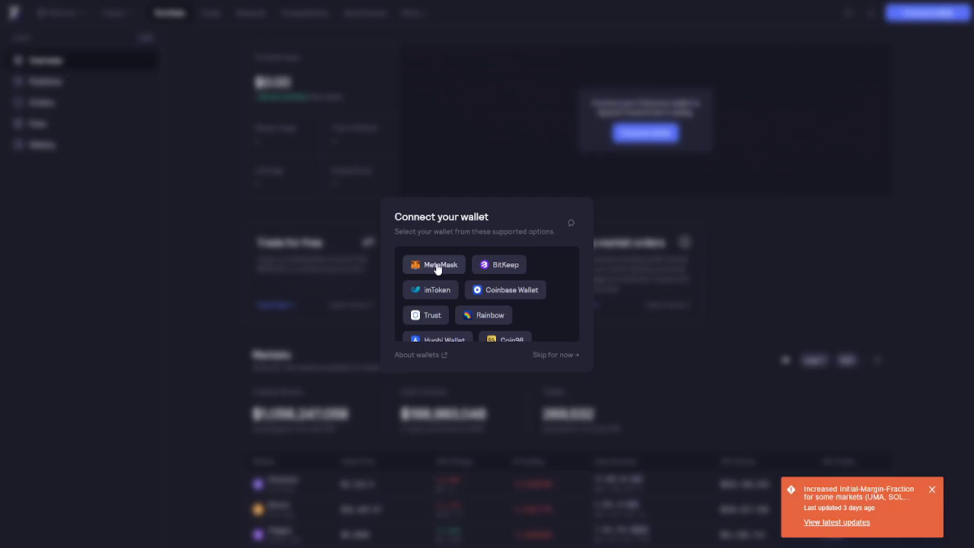
{"action": "left_click", "coordinate": [438, 266]}
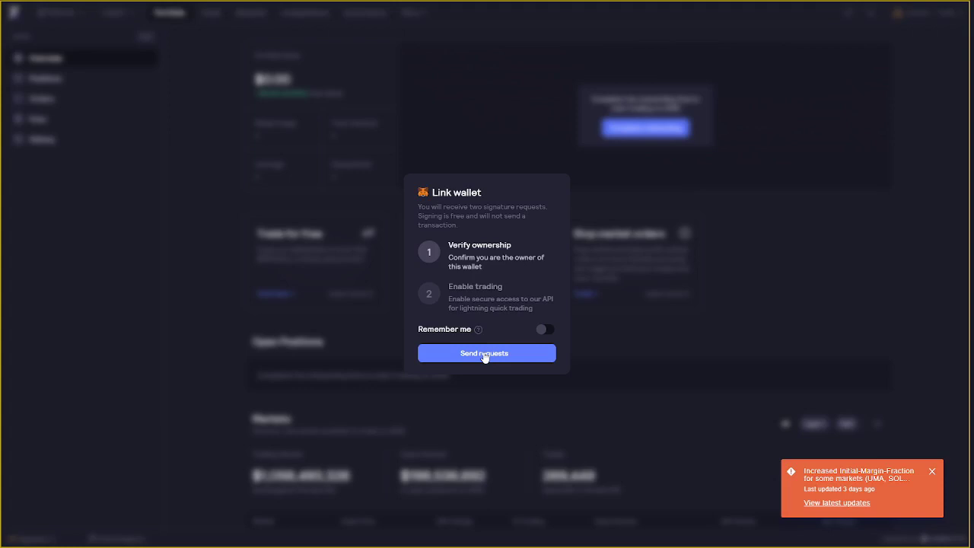
- Send dYdX's two signature requests and sign the wallet-ownership request in MetaMask
{"action": "left_click", "coordinate": [484, 354]}
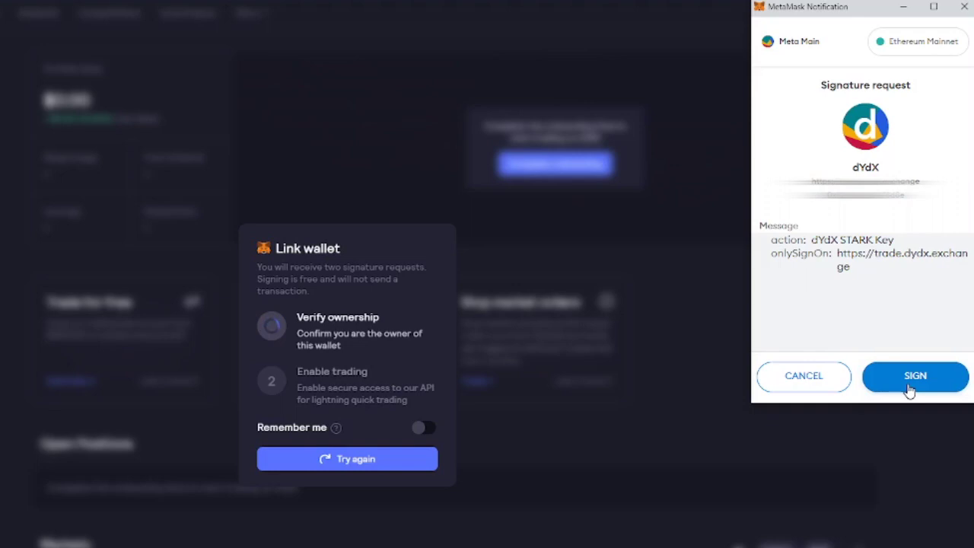
{"action": "left_click", "coordinate": [908, 389]}
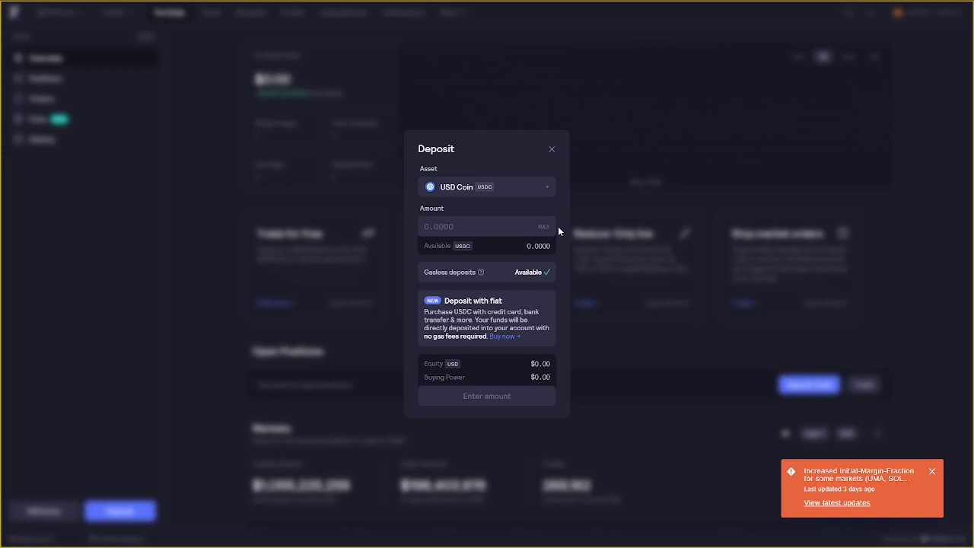
- Choose Ether as the deposit asset and enter 0.02 ETH, about $24.24
{"action": "left_click", "coordinate": [524, 194]}
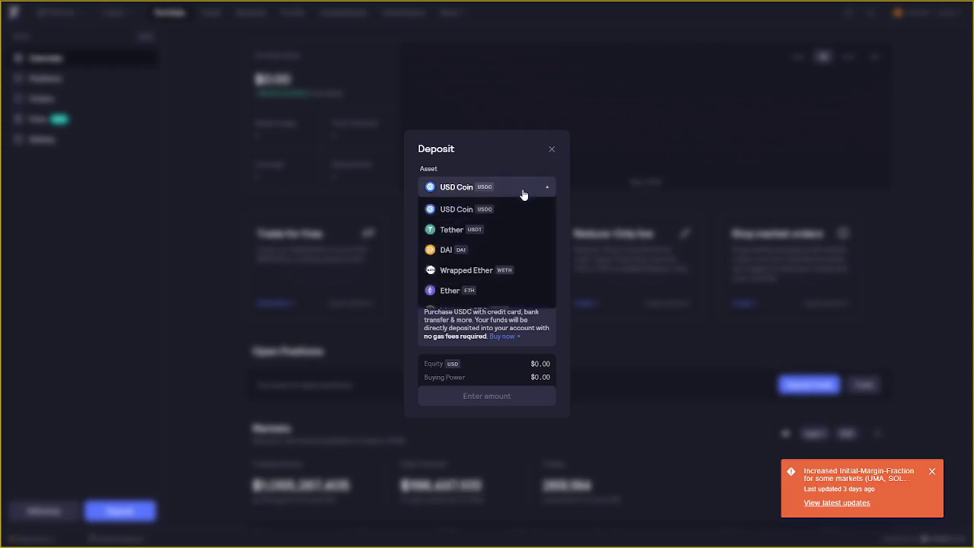
{"action": "left_click", "coordinate": [451, 291]}
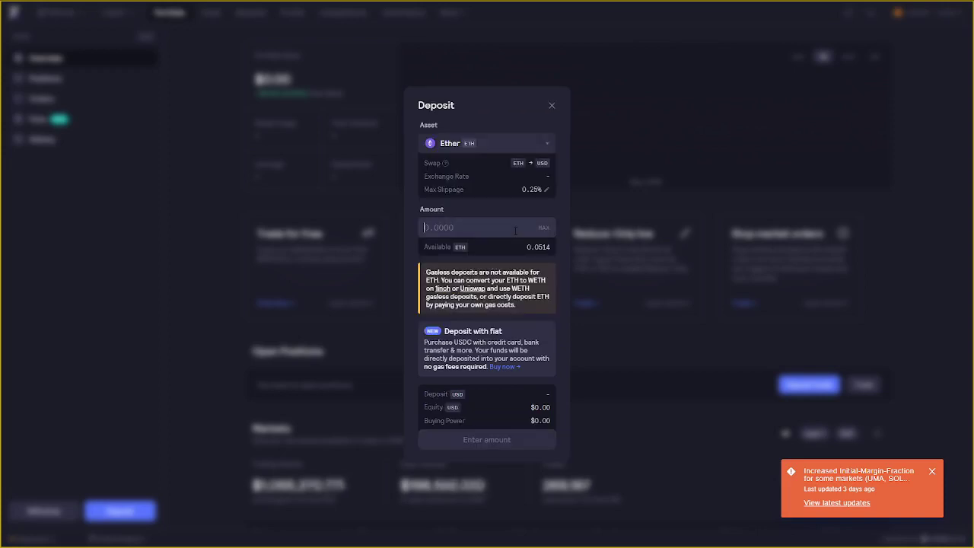
{"action": "type", "text": "0.02"}
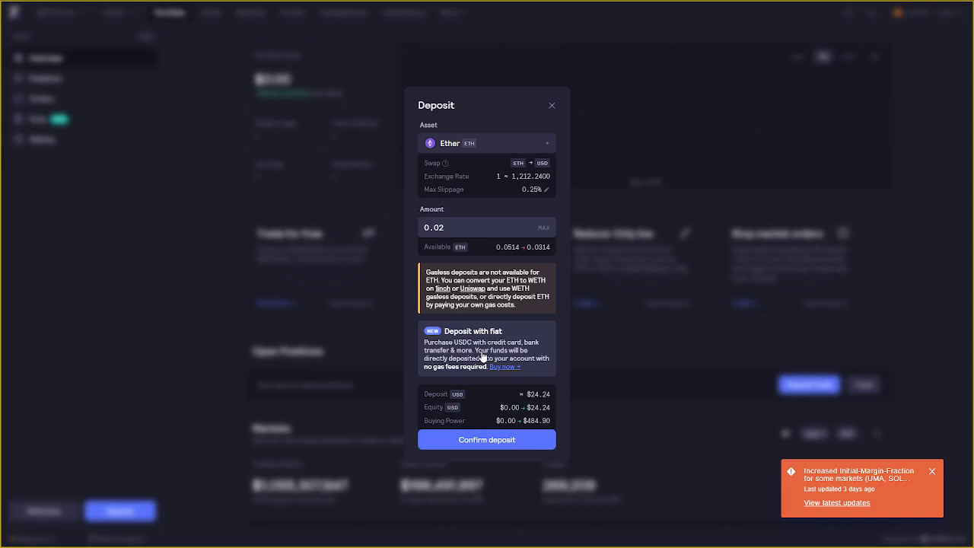
- Confirm the 0.02 ETH deposit and approve the transaction in MetaMask
{"action": "left_click", "coordinate": [493, 441]}
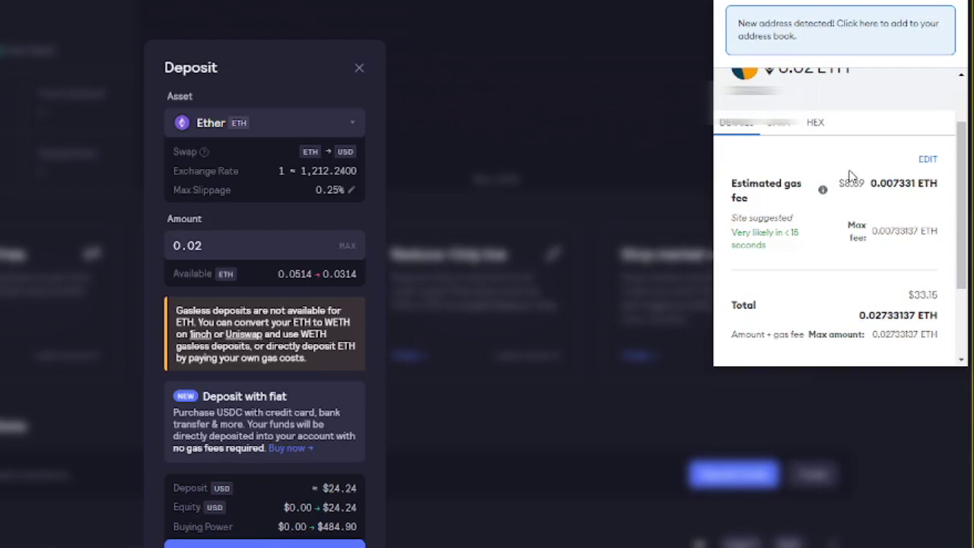
{"action": "scroll", "coordinate": [851, 177], "scroll_direction": "down", "scroll_amount": 3}
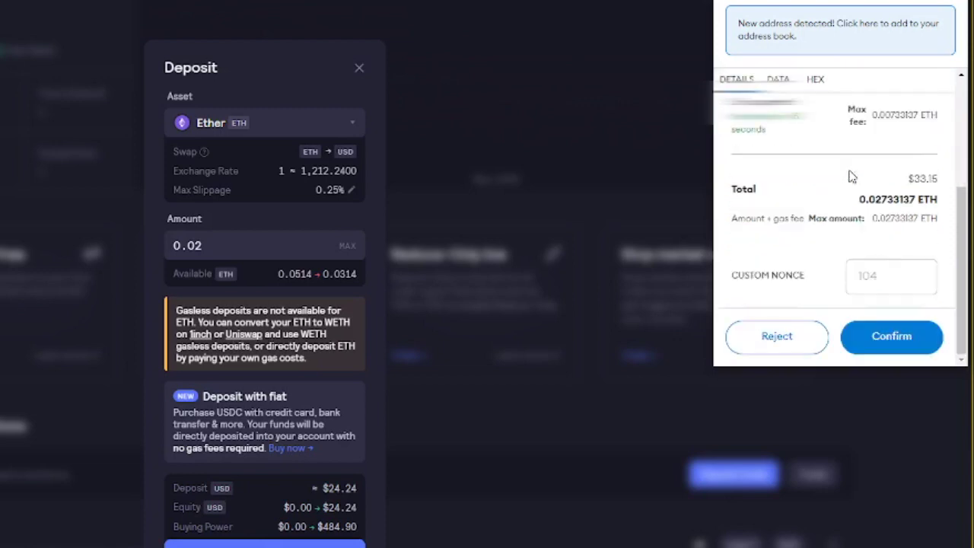
{"action": "left_click", "coordinate": [917, 336]}
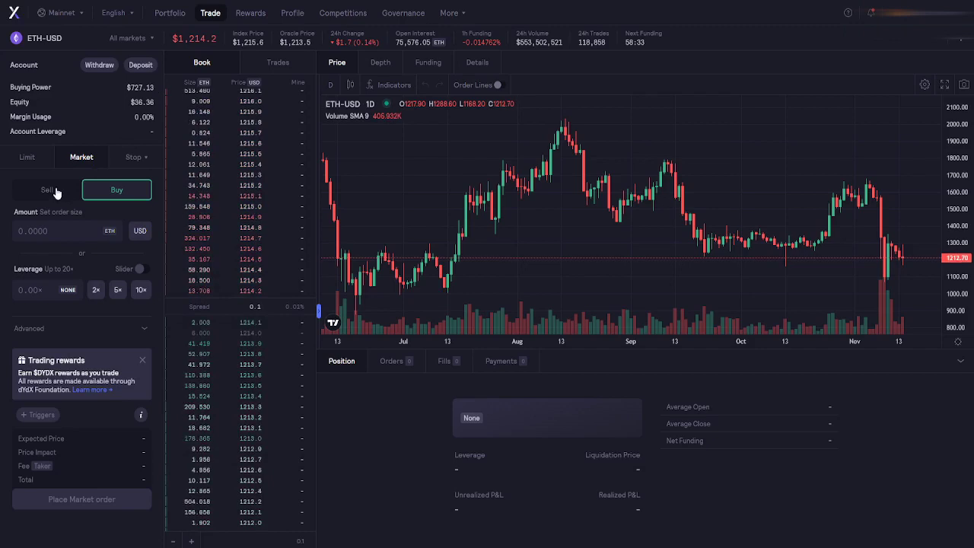
- Place an ETH-USD sell market order with amount 0.01 at about 5× leverage
{"action": "left_click", "coordinate": [56, 193]}
{"action": "left_click", "coordinate": [76, 227]}
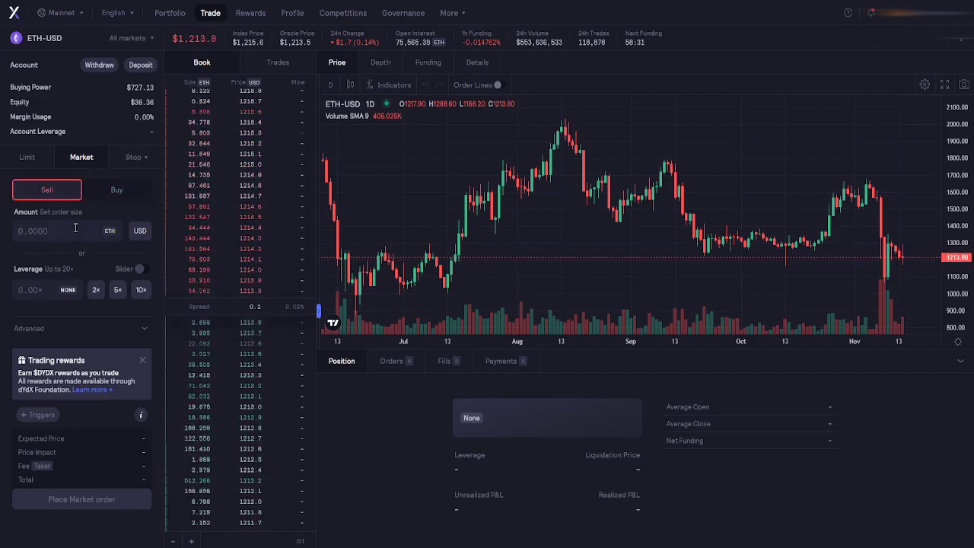
{"action": "type", "text": "0.01"}
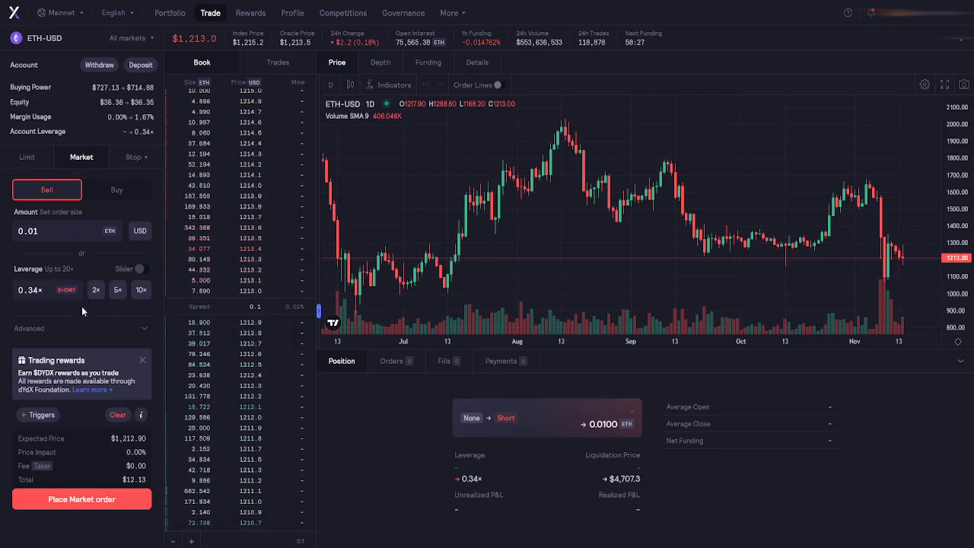
{"action": "left_click", "coordinate": [114, 296]}
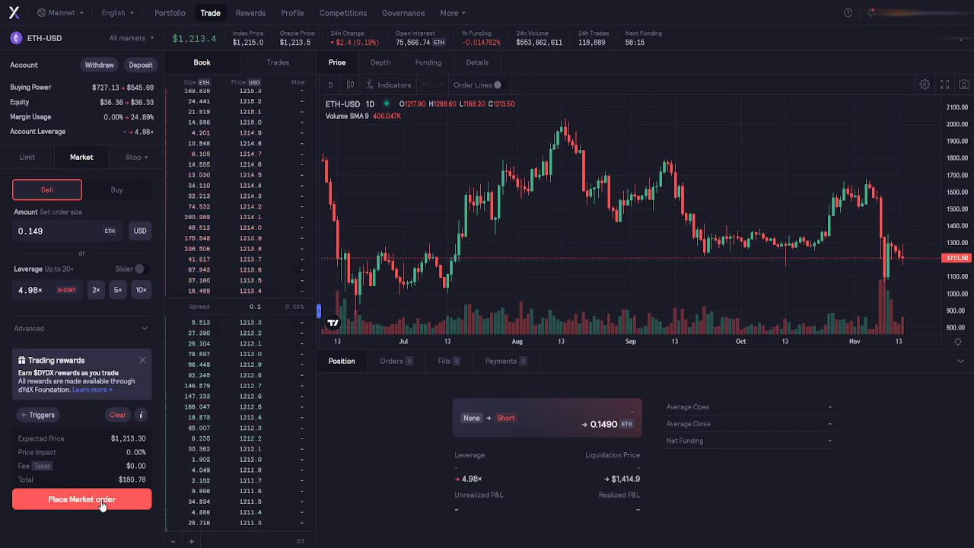
{"action": "left_click", "coordinate": [102, 501]}
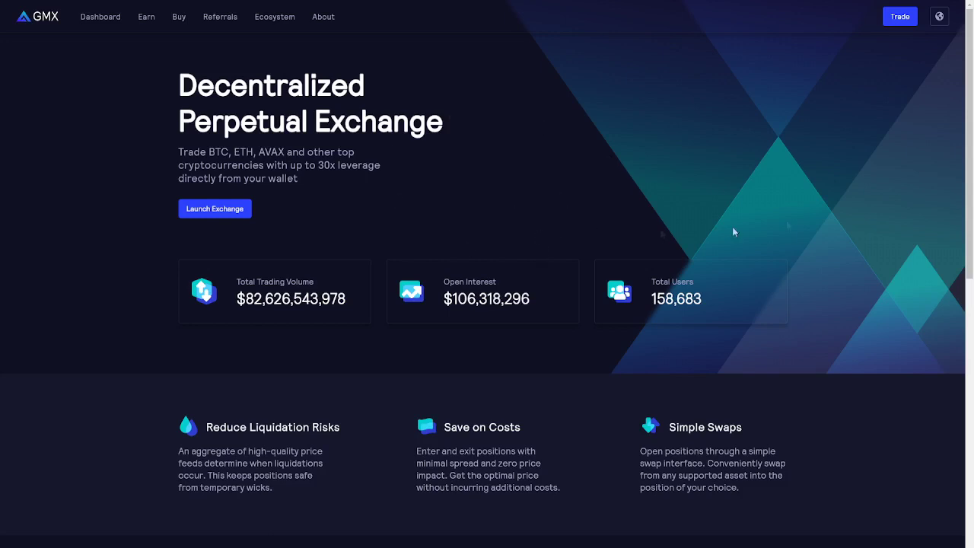
- Launch the GMX trading app from its home page
{"action": "left_click", "coordinate": [892, 26]}
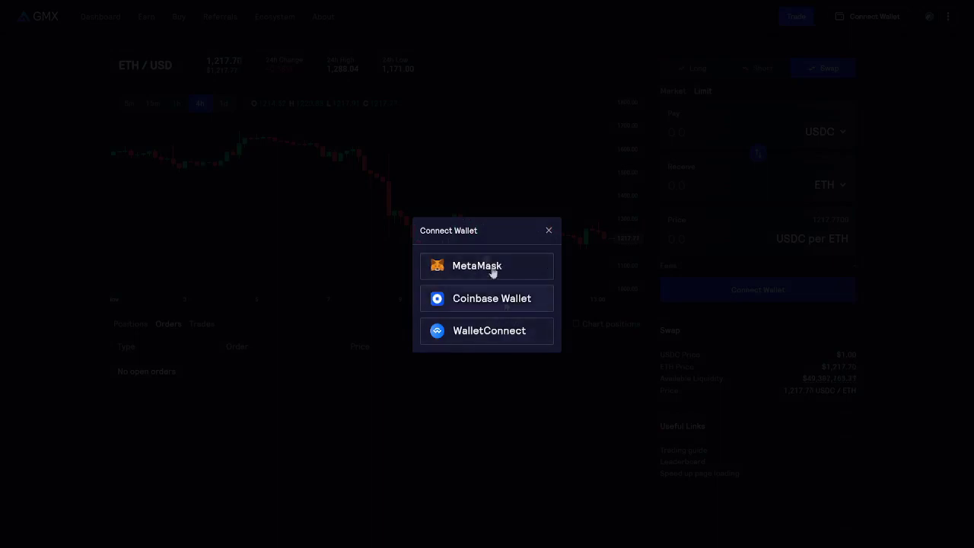
- Connect MetaMask to GMX, retrying once, and switch the wallet to the Arbitrum network
{"action": "left_click", "coordinate": [492, 268]}
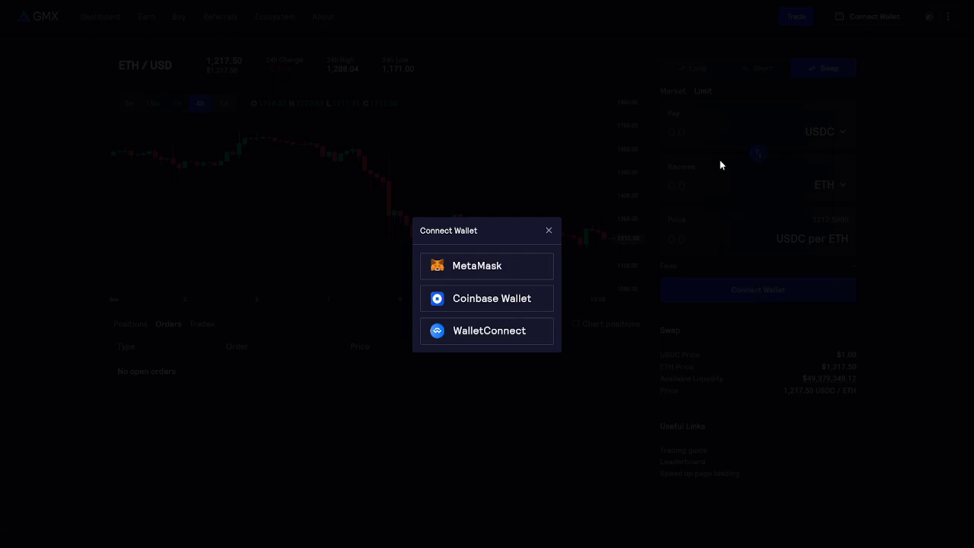
{"action": "left_click", "coordinate": [501, 267]}
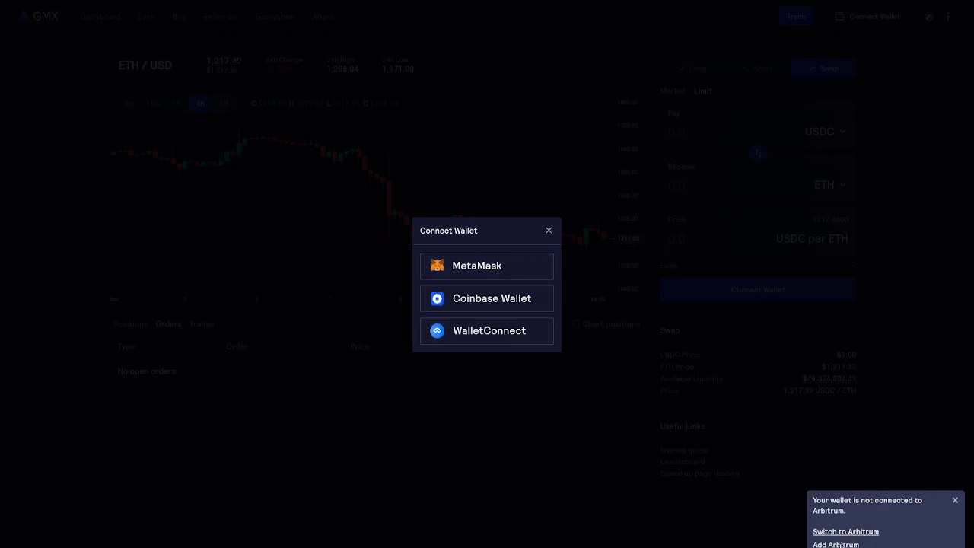
{"action": "left_click", "coordinate": [845, 532]}
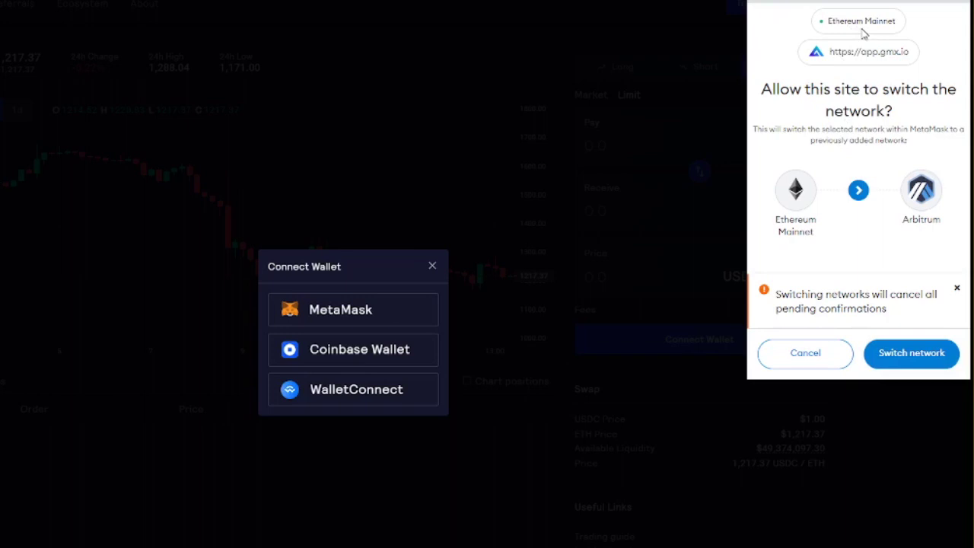
{"action": "left_click", "coordinate": [911, 361]}
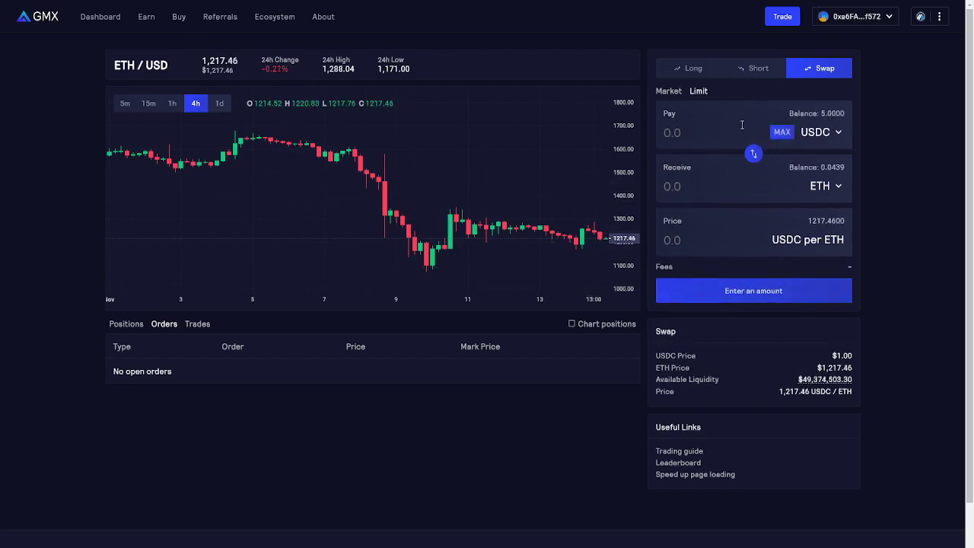
- Preview GMX's Long and Short forms, then return to the Swap form
{"action": "left_click", "coordinate": [698, 70]}
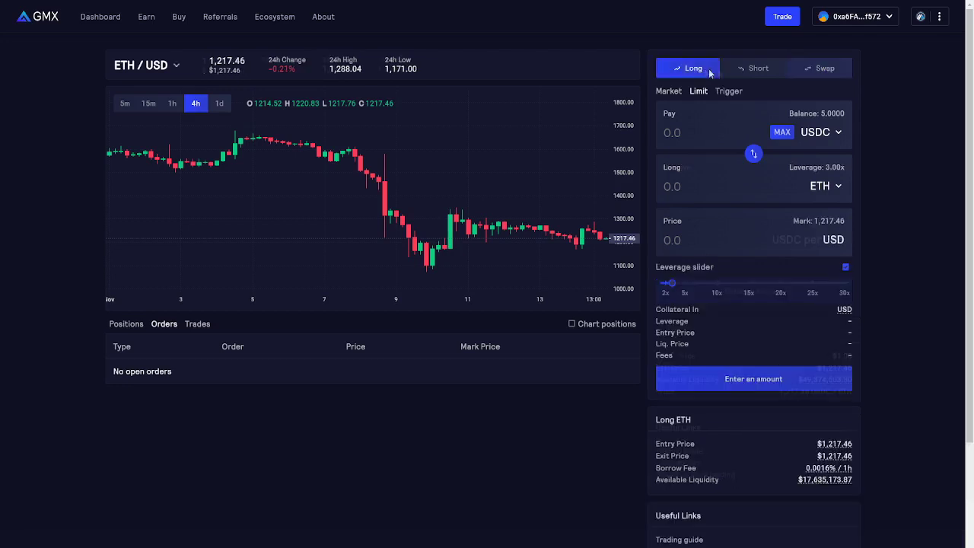
{"action": "left_click", "coordinate": [753, 70]}
{"action": "left_click", "coordinate": [820, 70]}
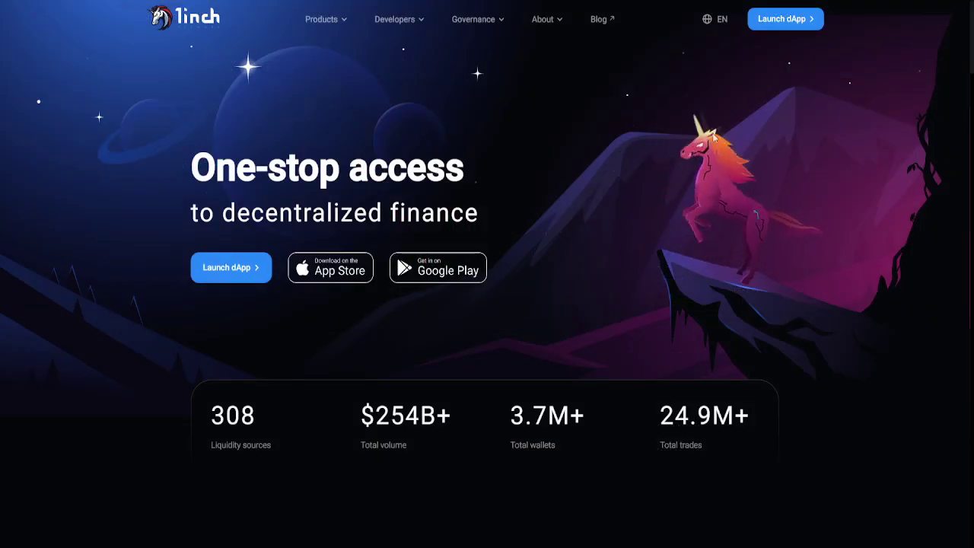
- Launch the 1inch app and connect the MetaMask wallet to it
{"action": "left_click", "coordinate": [784, 20]}
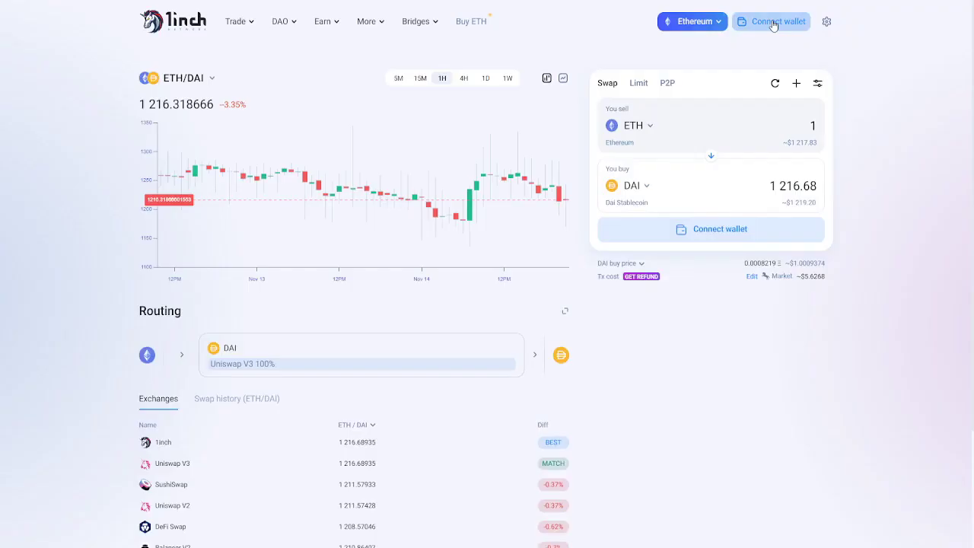
{"action": "left_click", "coordinate": [774, 25]}
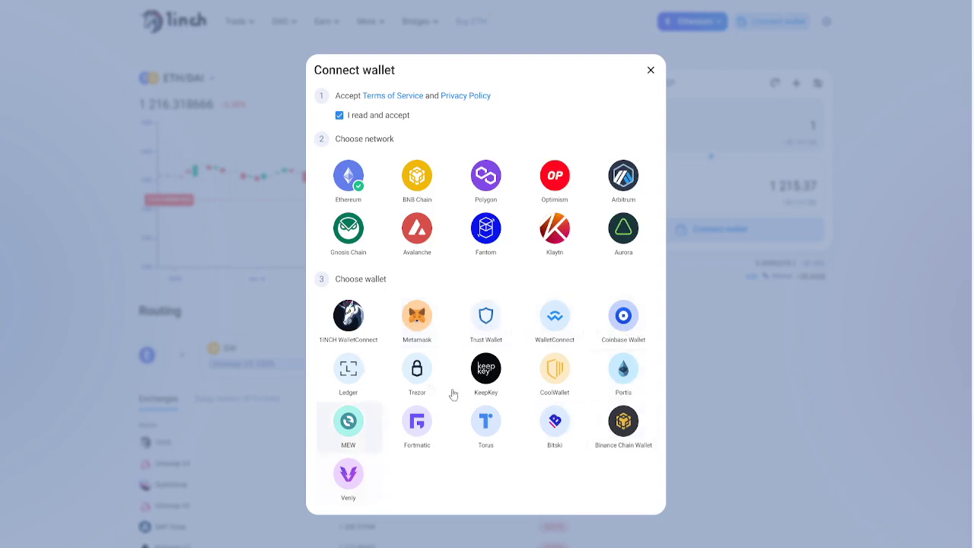
{"action": "left_click", "coordinate": [418, 318]}
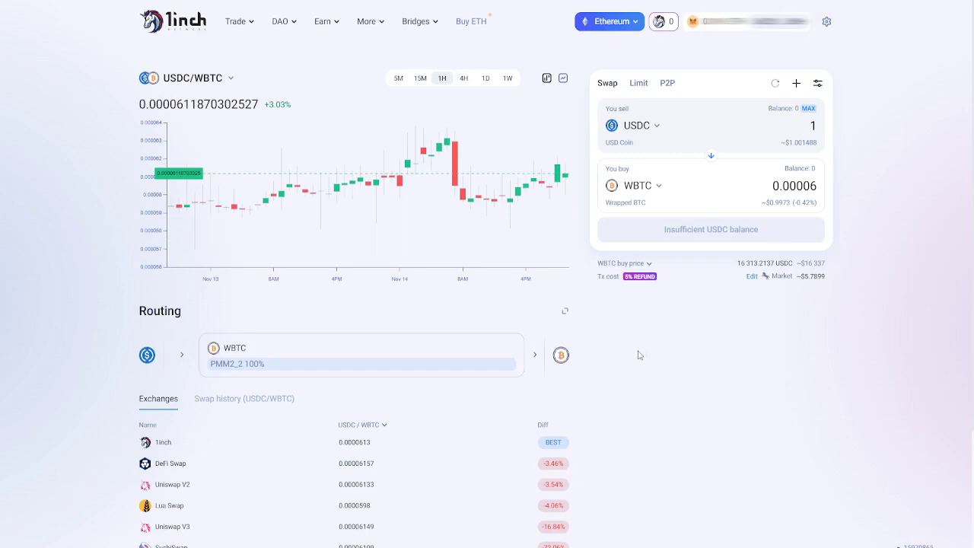
- Start a 1inch limit order selling 1 000 USDC
{"action": "left_click", "coordinate": [638, 84]}
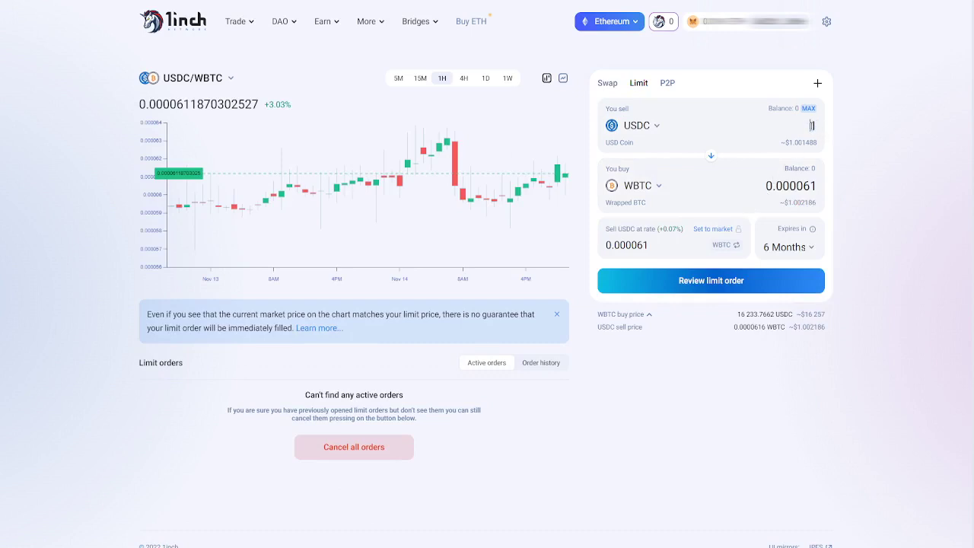
{"action": "left_click_drag", "start_coordinate": [812, 125], "coordinate": [829, 129]}
{"action": "type", "text": "1 000"}
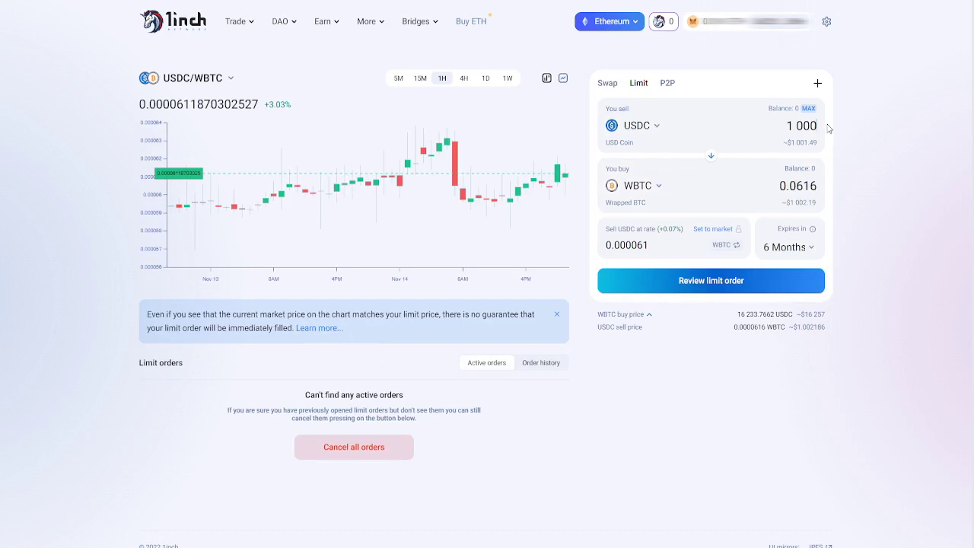
- Set the limit rate to 14000 USDC per WBTC and bring up the expiry choices
{"action": "left_click", "coordinate": [723, 247]}
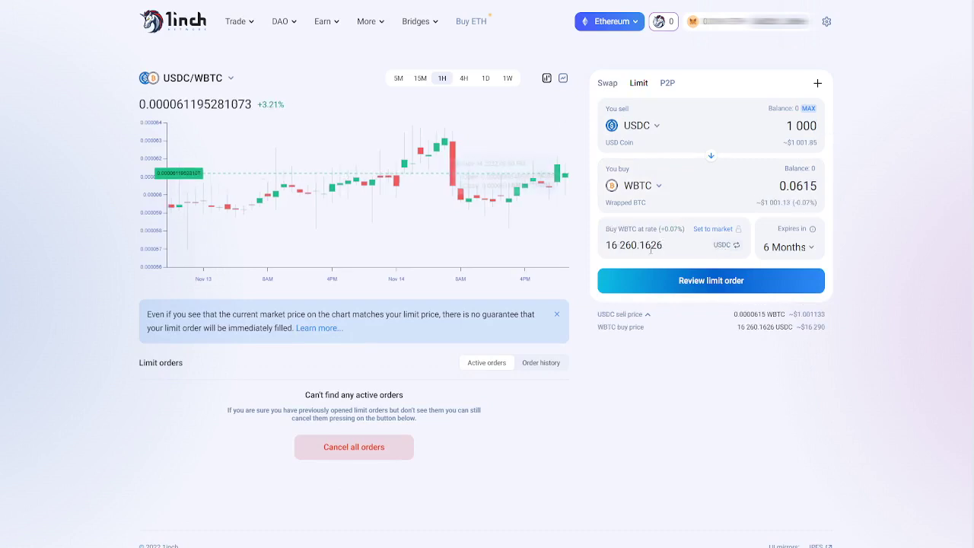
{"action": "left_click_drag", "start_coordinate": [682, 250], "coordinate": [563, 256]}
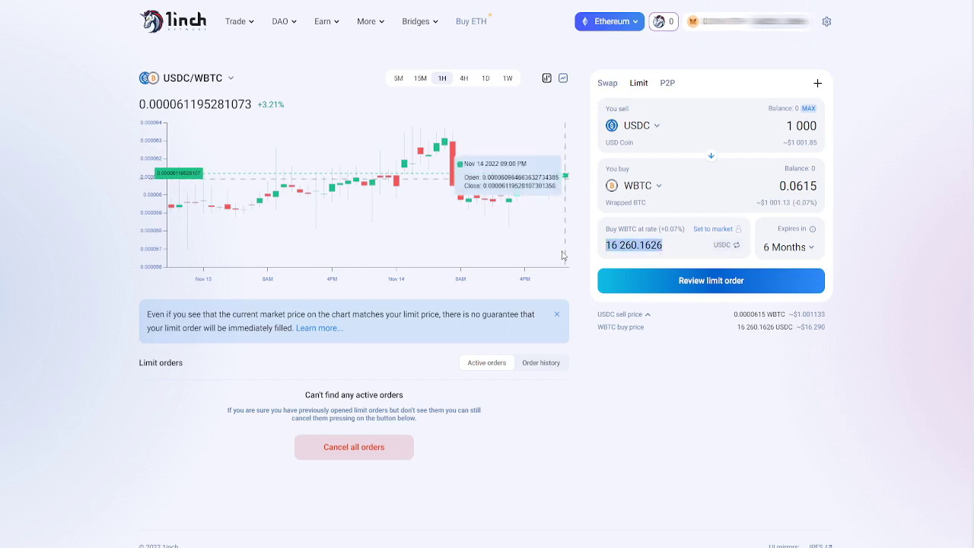
{"action": "type", "text": "1400000"}
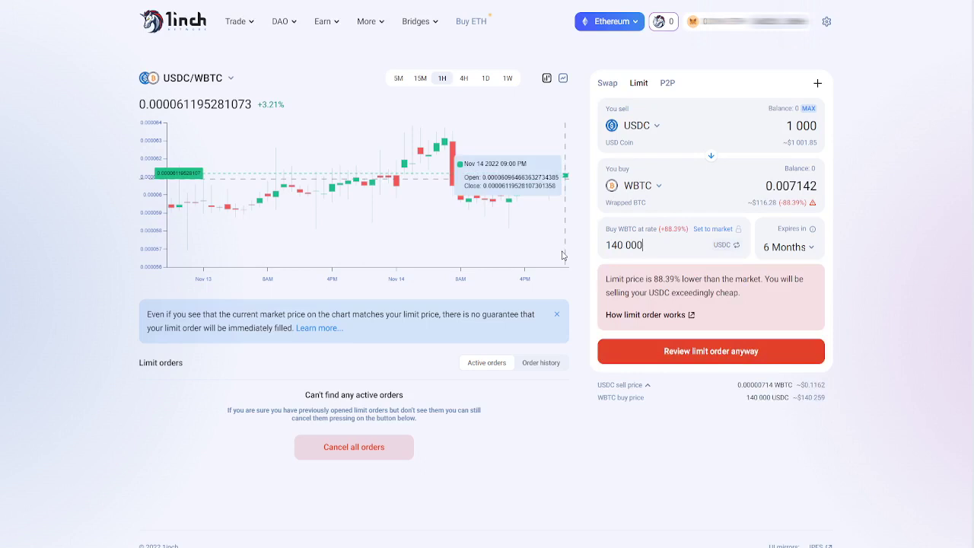
{"action": "key", "text": "BackSpace"}
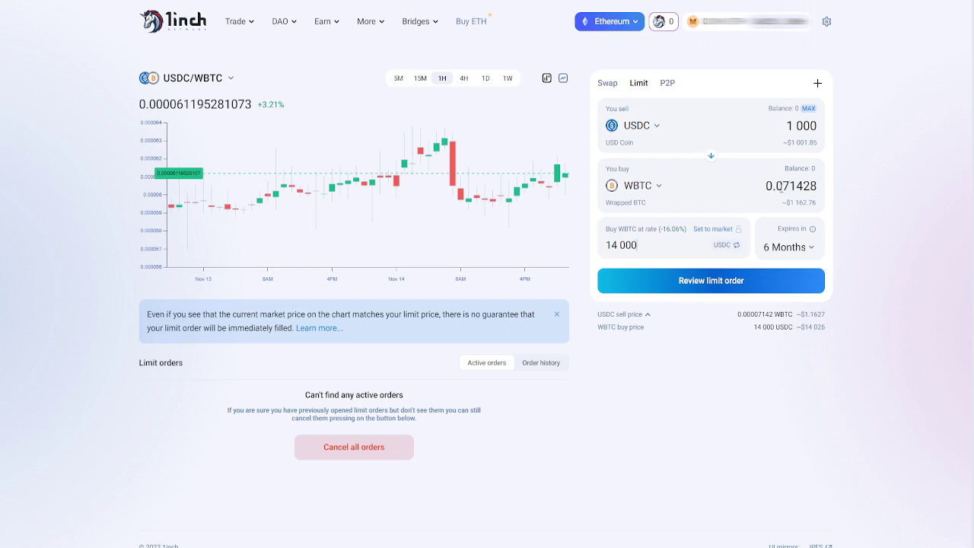
{"action": "left_click", "coordinate": [810, 247]}
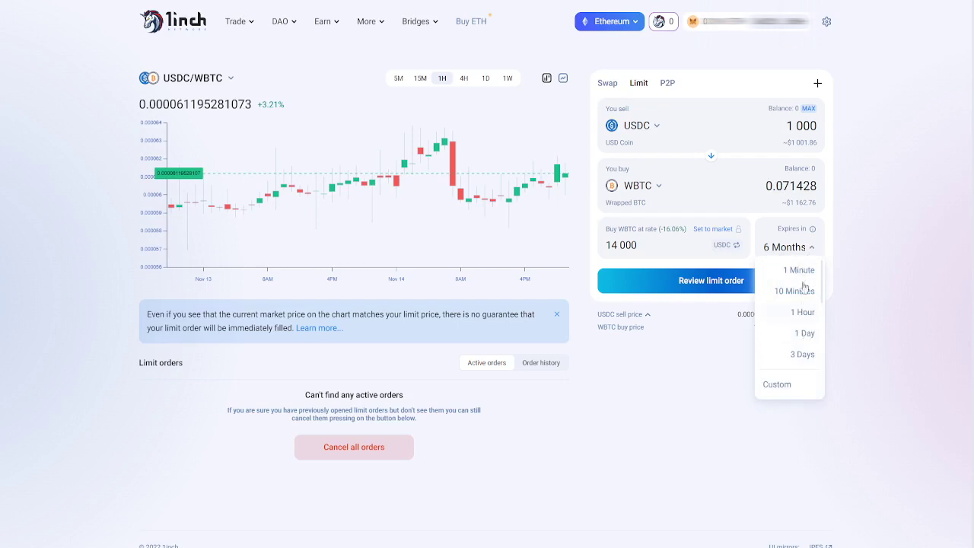
- Set the limit order to expire in 3 Days and sign the terms
{"action": "left_click", "coordinate": [813, 361]}
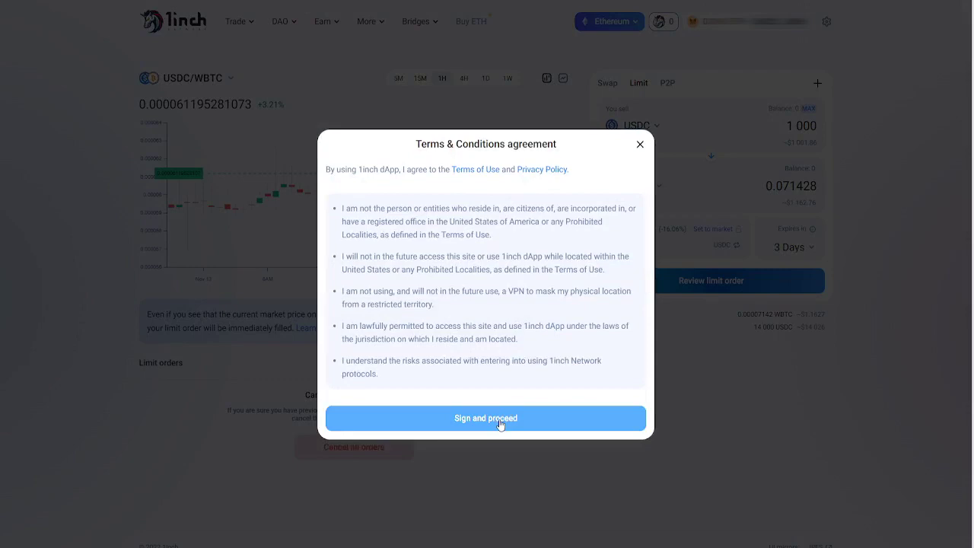
{"action": "left_click", "coordinate": [500, 420]}
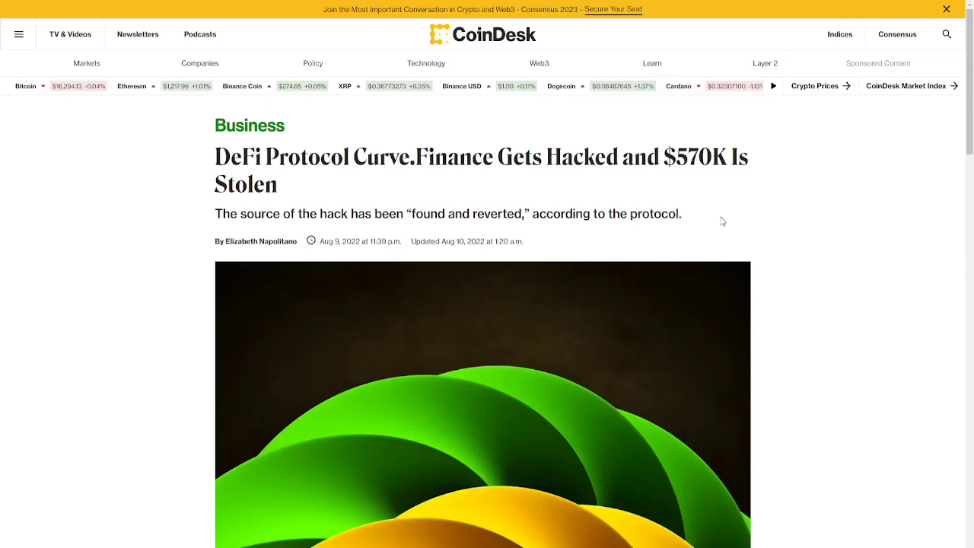
- Scroll down through the CoinDesk Curve.Finance hack article
{"action": "scroll", "coordinate": [723, 220], "scroll_direction": "down", "scroll_amount": 8}
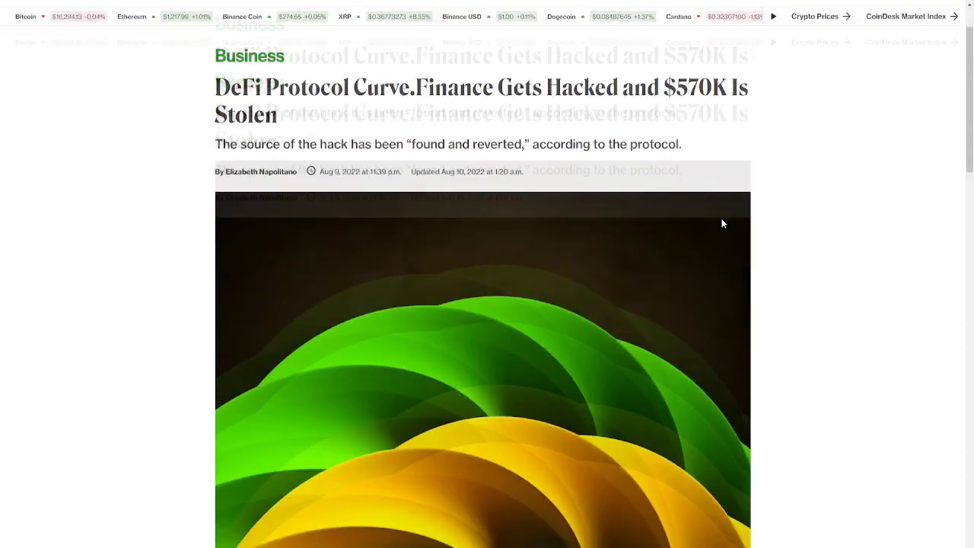